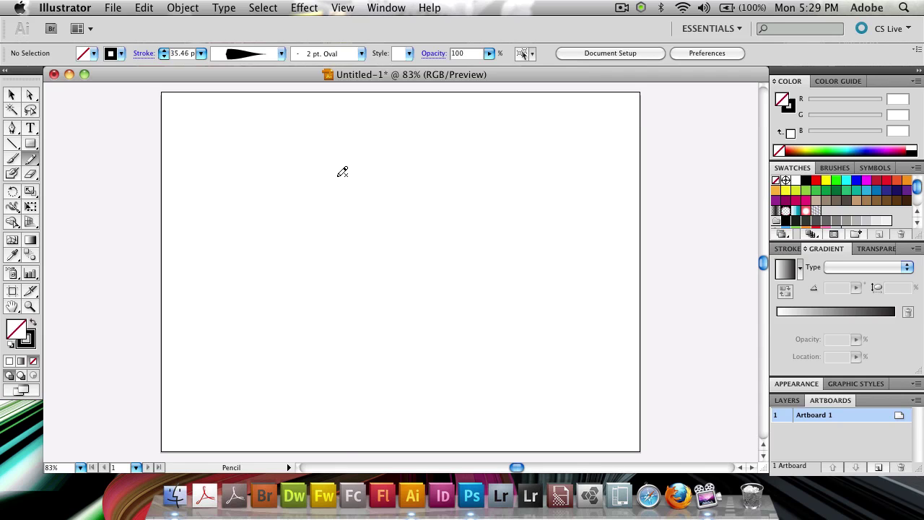
# Choose the Uniform width profile and draw a freehand closed loop with the Pencil.
pyautogui.click(280, 54)
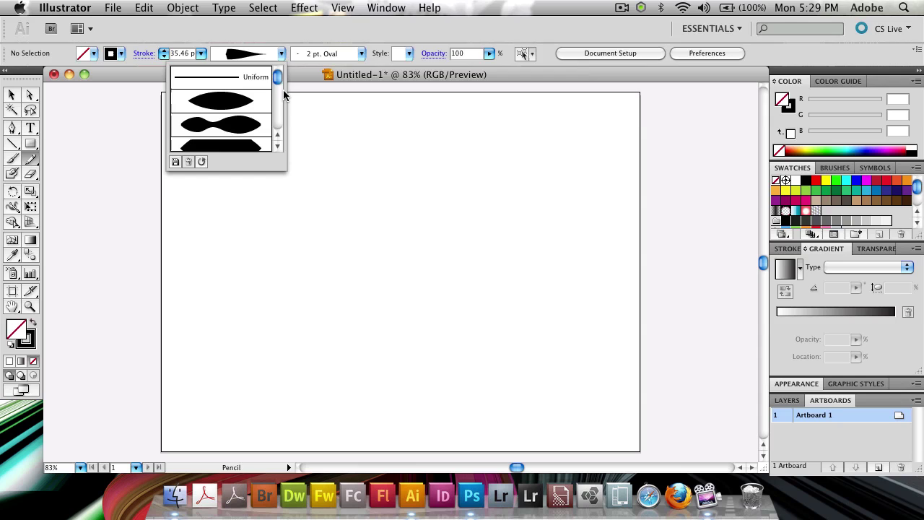
pyautogui.click(256, 78)
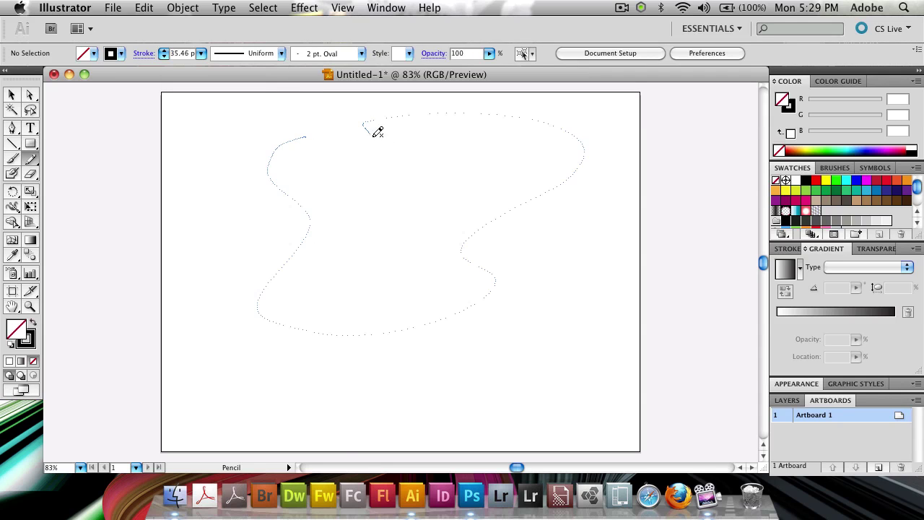
pyautogui.moveTo(308, 133); pyautogui.dragTo(310, 134)
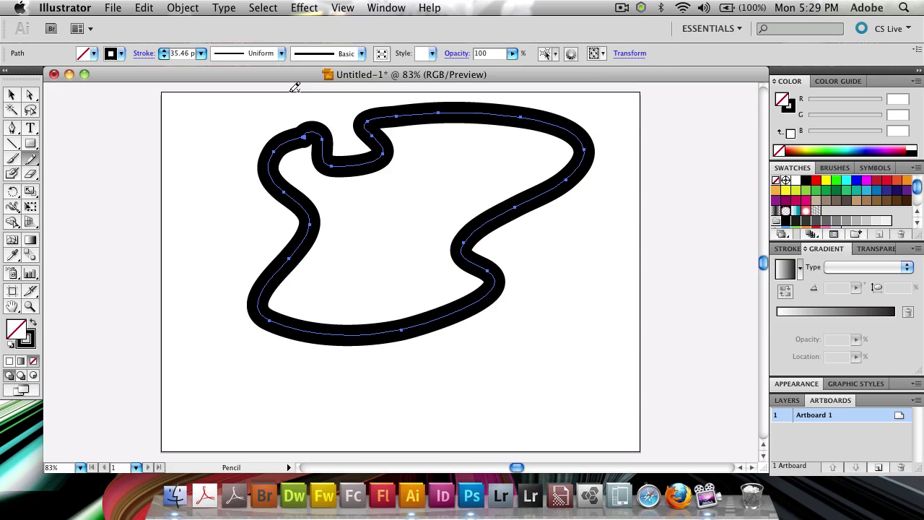
# Set the loop's stroke weight to 1 pt.
pyautogui.click(14, 95)
pyautogui.click(202, 59)
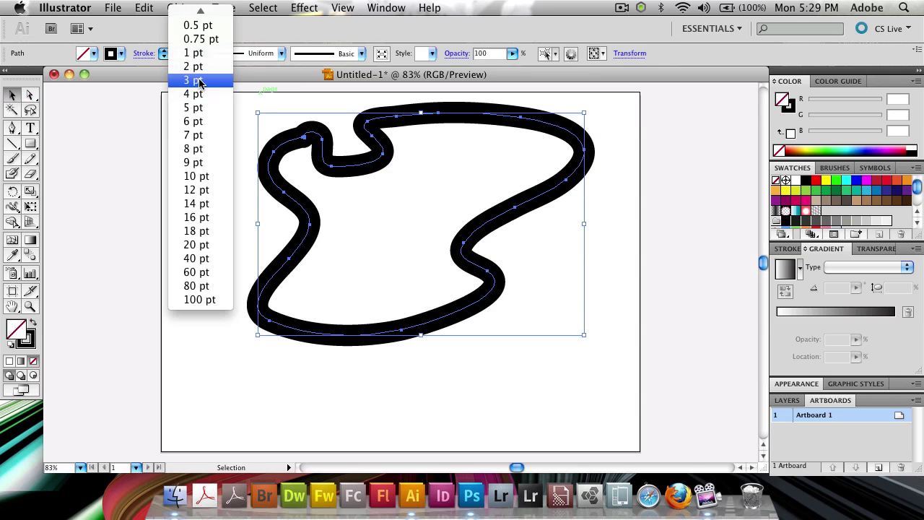
pyautogui.click(206, 51)
pyautogui.click(229, 182)
# Move the loop down and left toward the artboard centre.
pyautogui.click(301, 206)
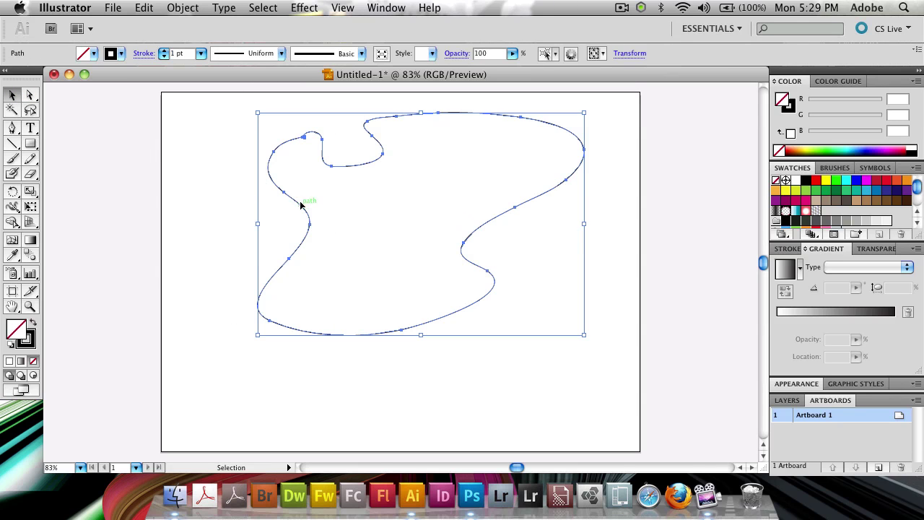
pyautogui.moveTo(301, 207); pyautogui.dragTo(276, 259)
pyautogui.click(587, 193)
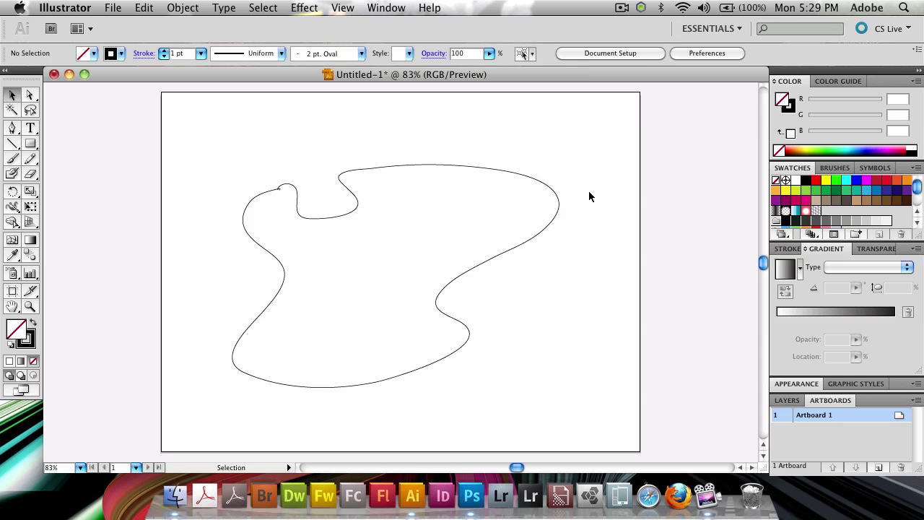
# Join the loop's open ends into one closed path with Object > Path > Join.
pyautogui.click(557, 189)
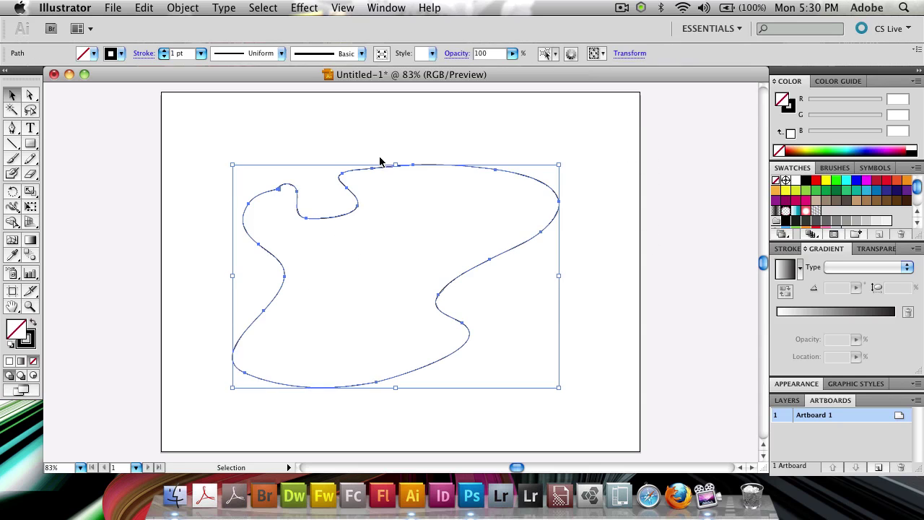
pyautogui.click(194, 10)
pyautogui.moveTo(272, 279)
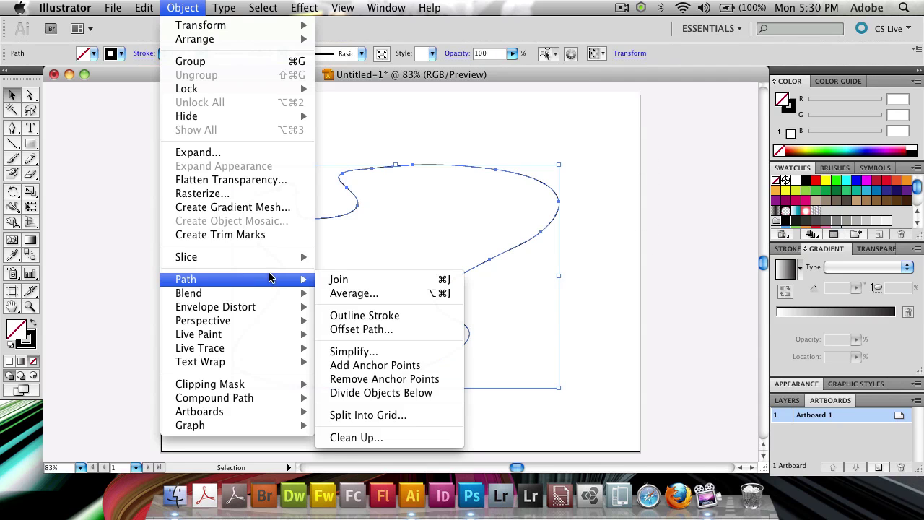
pyautogui.click(352, 279)
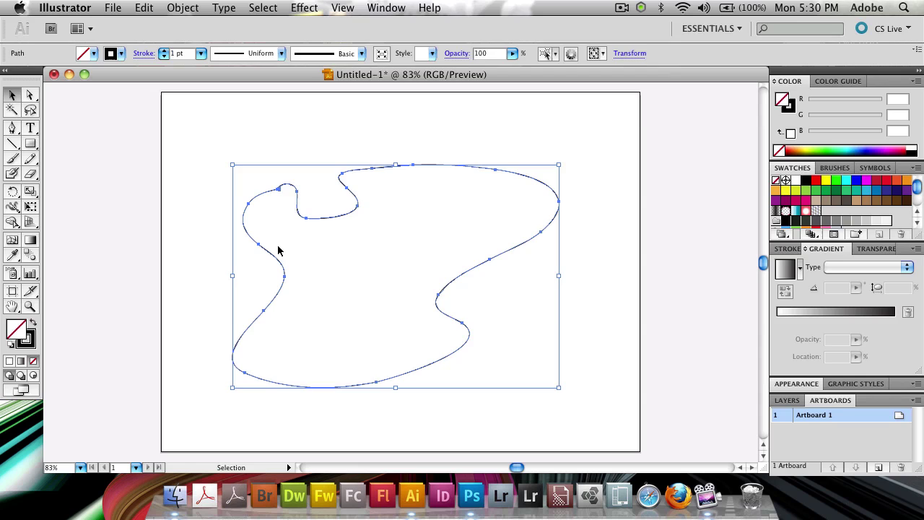
pyautogui.click(176, 217)
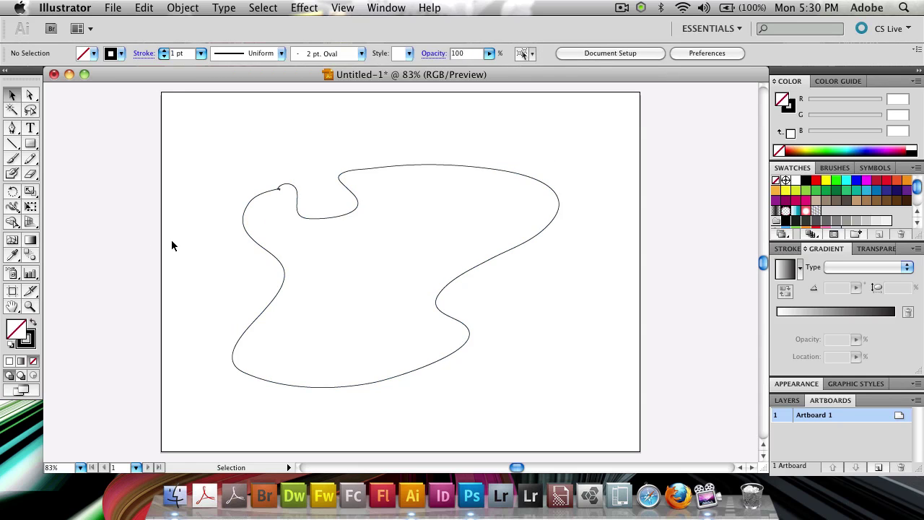
# Using the Width Tool, widen the stroke at three points along the loop's left and lower-left side.
pyautogui.click(13, 208)
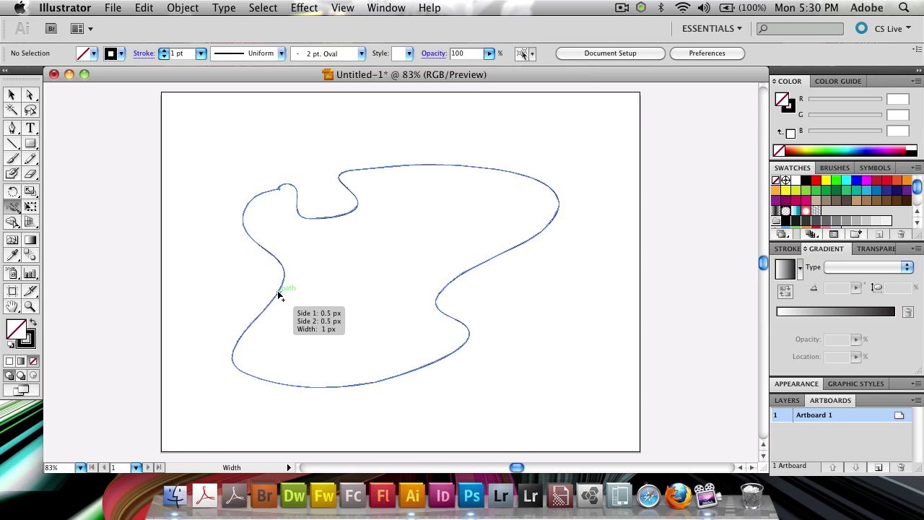
pyautogui.moveTo(285, 274)
pyautogui.mouseDown()
pyautogui.moveTo(476, 263)
pyautogui.moveTo(519, 243)
pyautogui.moveTo(527, 269)
pyautogui.mouseUp()
pyautogui.press('super+z')
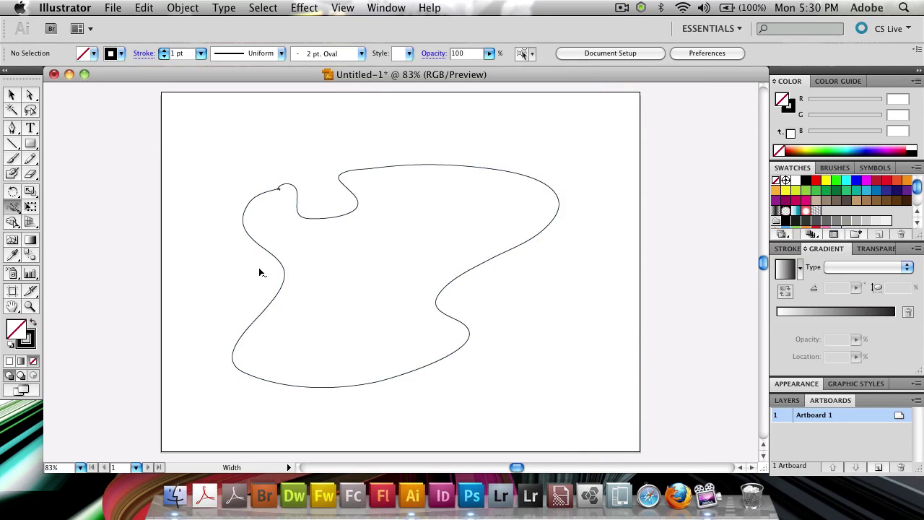
pyautogui.moveTo(249, 237); pyautogui.dragTo(257, 237)
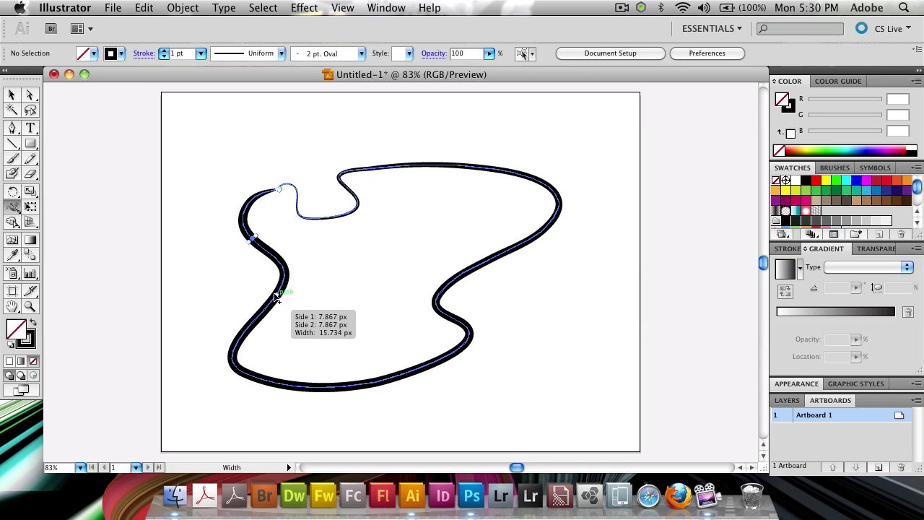
pyautogui.moveTo(275, 298)
pyautogui.mouseDown()
pyautogui.moveTo(239, 284)
pyautogui.moveTo(261, 294)
pyautogui.moveTo(232, 290)
pyautogui.moveTo(264, 297)
pyautogui.moveTo(294, 327)
pyautogui.mouseUp()
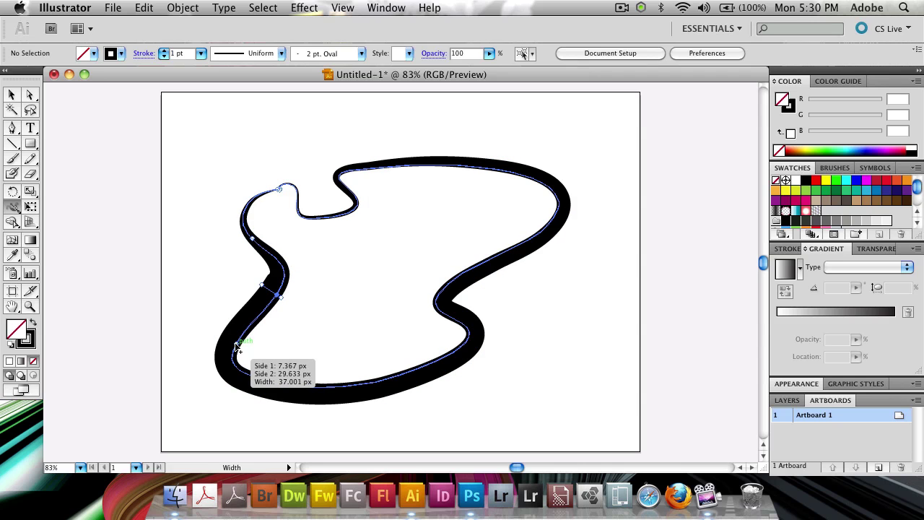
pyautogui.moveTo(243, 347)
pyautogui.mouseDown()
pyautogui.moveTo(233, 344)
pyautogui.moveTo(265, 351)
pyautogui.moveTo(221, 339)
pyautogui.moveTo(237, 336)
pyautogui.moveTo(258, 370)
pyautogui.moveTo(253, 361)
pyautogui.moveTo(246, 369)
pyautogui.moveTo(254, 392)
pyautogui.moveTo(253, 380)
pyautogui.mouseUp()
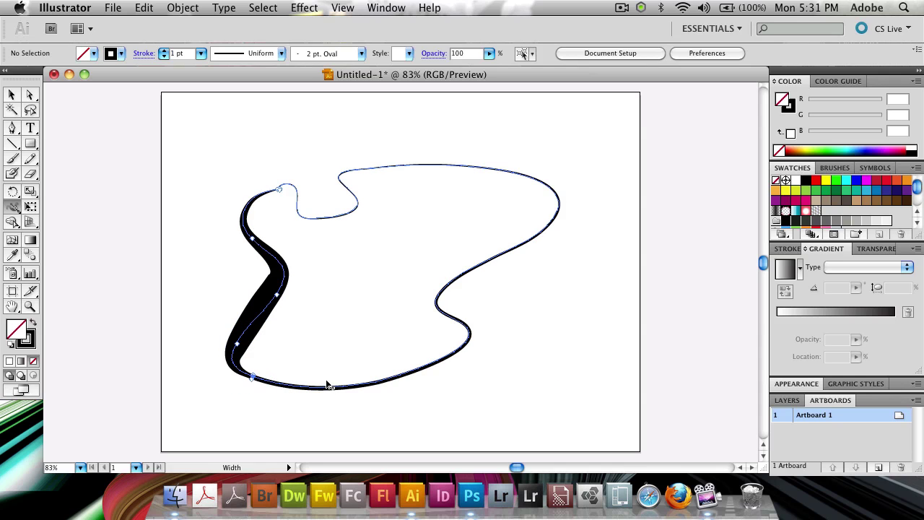
# Widen the stroke at two points along the bottom and at the right S-curve.
pyautogui.moveTo(331, 385); pyautogui.dragTo(335, 395)
pyautogui.moveTo(384, 369)
pyautogui.mouseDown()
pyautogui.moveTo(382, 385)
pyautogui.moveTo(383, 371)
pyautogui.moveTo(364, 378)
pyautogui.moveTo(402, 381)
pyautogui.moveTo(426, 396)
pyautogui.moveTo(450, 373)
pyautogui.mouseUp()
pyautogui.moveTo(468, 339); pyautogui.dragTo(480, 332)
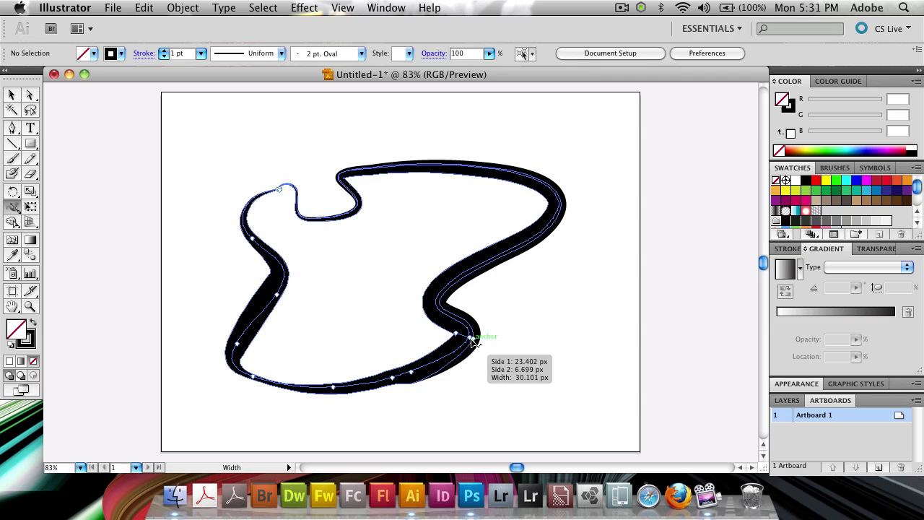
# Thin the upper right, then thicken the top edge and the top-left hook.
pyautogui.moveTo(485, 264)
pyautogui.mouseDown()
pyautogui.moveTo(481, 272)
pyautogui.moveTo(478, 238)
pyautogui.moveTo(496, 255)
pyautogui.mouseUp()
pyautogui.moveTo(469, 166)
pyautogui.mouseDown()
pyautogui.moveTo(316, 203)
pyautogui.moveTo(373, 181)
pyautogui.moveTo(347, 191)
pyautogui.mouseUp()
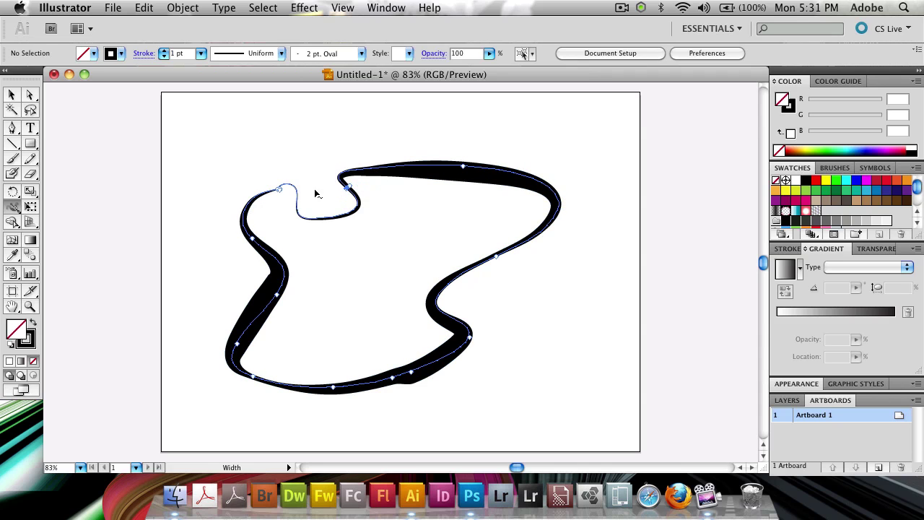
pyautogui.moveTo(293, 199); pyautogui.dragTo(305, 171)
pyautogui.click(9, 95)
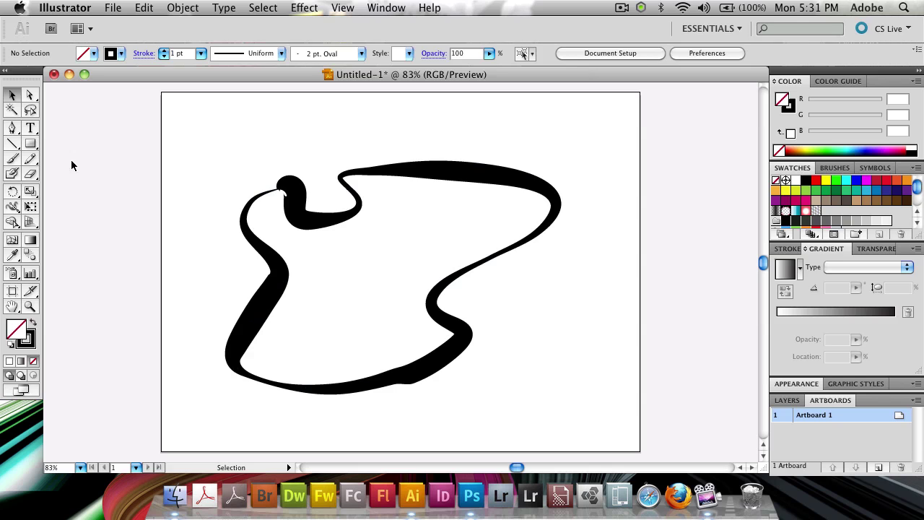
# Drag width points far out: a central bulge, a top-right wedge, a left lump, an upper-left blob.
pyautogui.click(12, 207)
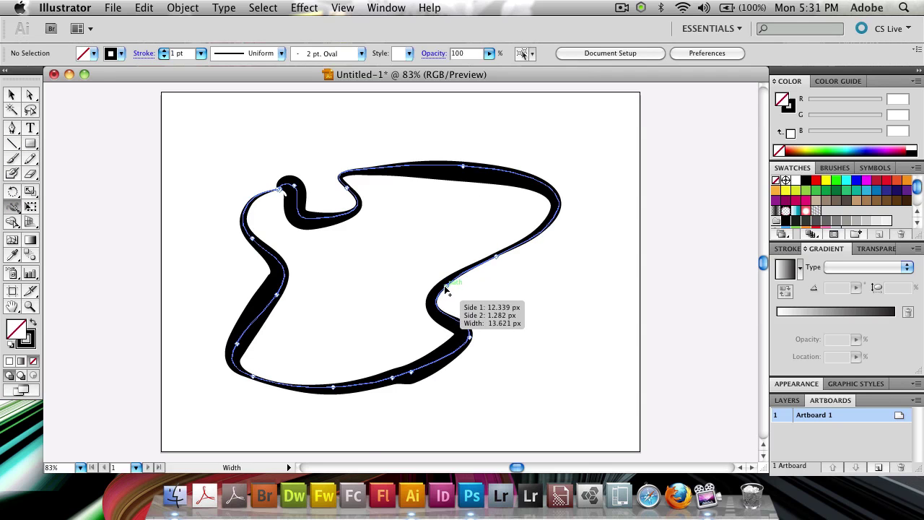
pyautogui.moveTo(449, 289); pyautogui.dragTo(482, 303)
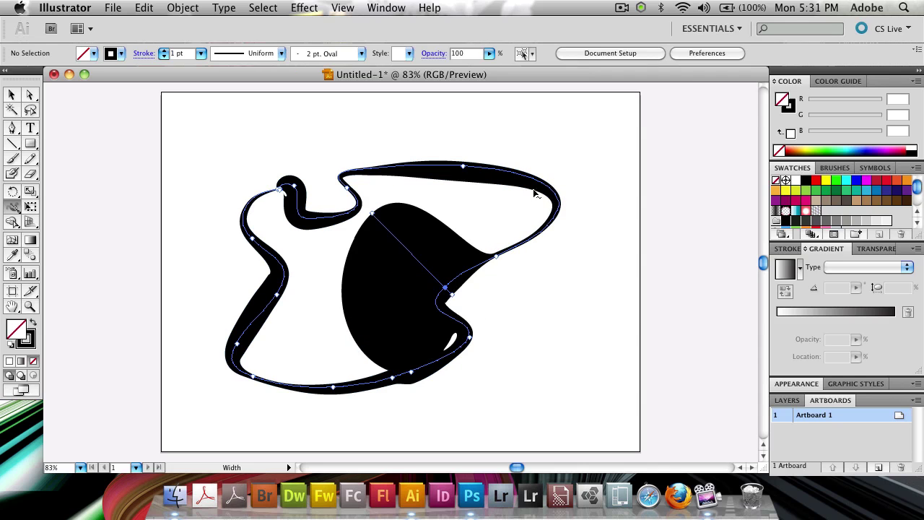
pyautogui.moveTo(479, 168)
pyautogui.mouseDown()
pyautogui.moveTo(484, 155)
pyautogui.moveTo(488, 176)
pyautogui.moveTo(505, 162)
pyautogui.moveTo(506, 181)
pyautogui.mouseUp()
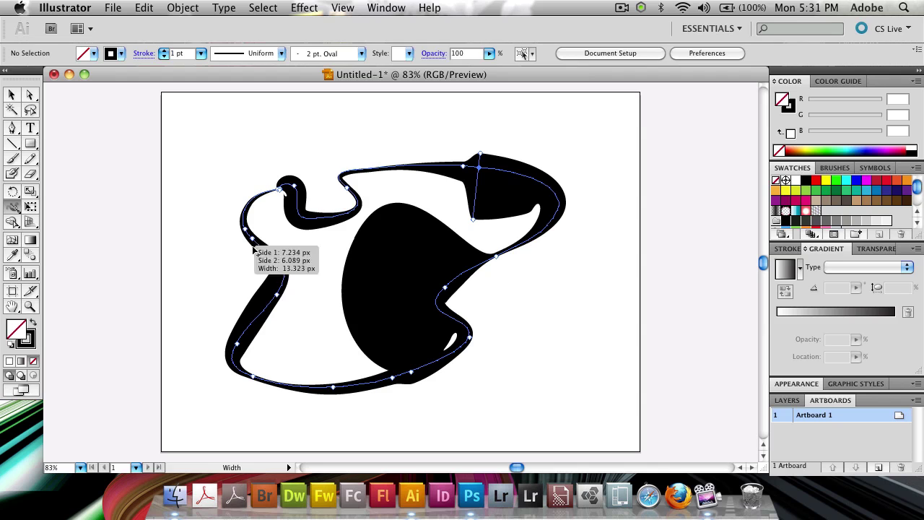
pyautogui.moveTo(289, 289)
pyautogui.mouseDown()
pyautogui.moveTo(232, 337)
pyautogui.moveTo(258, 332)
pyautogui.moveTo(314, 347)
pyautogui.moveTo(289, 338)
pyautogui.mouseUp()
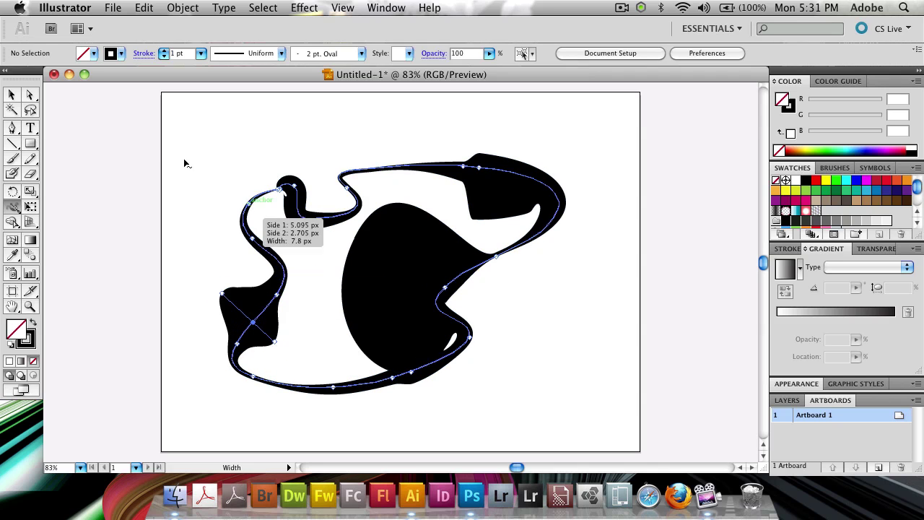
pyautogui.moveTo(260, 224)
pyautogui.mouseDown()
pyautogui.moveTo(200, 191)
pyautogui.moveTo(265, 208)
pyautogui.moveTo(292, 231)
pyautogui.moveTo(249, 164)
pyautogui.mouseUp()
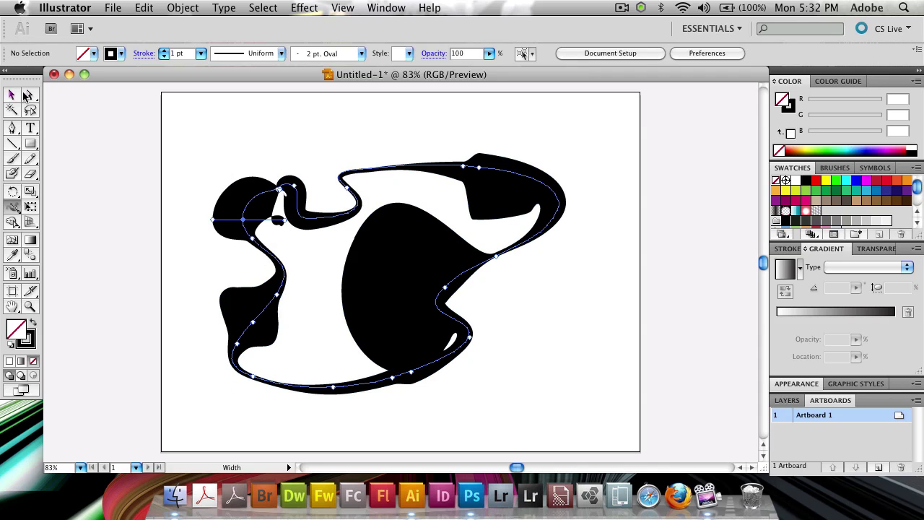
pyautogui.press('v')
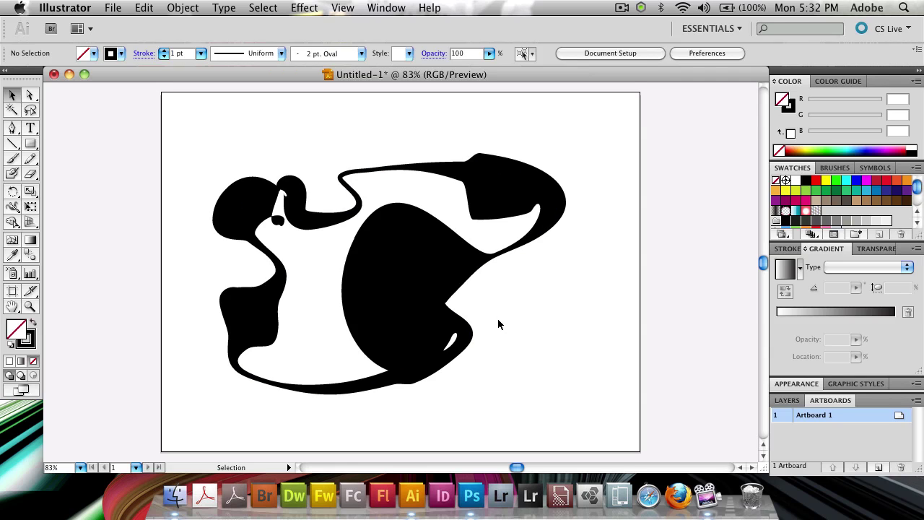
# Set the selected path's stroke colour to purple 900BCE in the Color Picker.
pyautogui.click(384, 254)
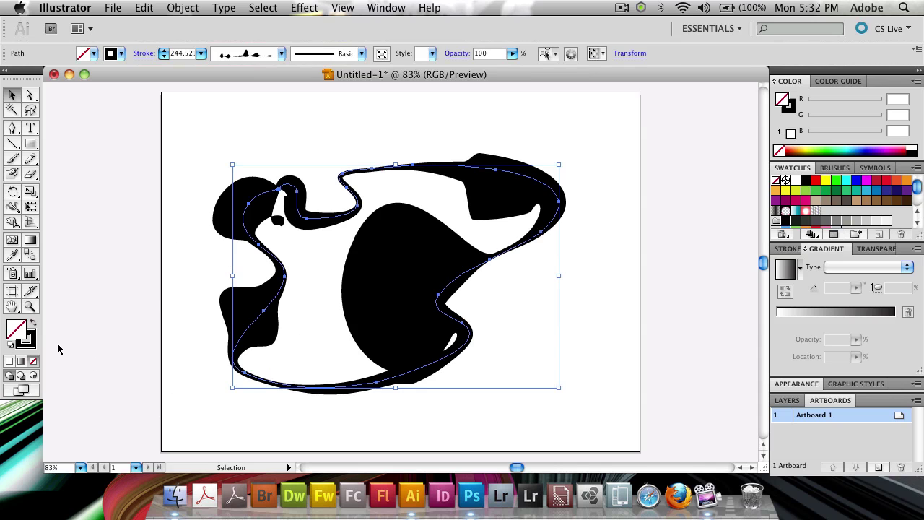
pyautogui.doubleClick(28, 339)
pyautogui.click(394, 197)
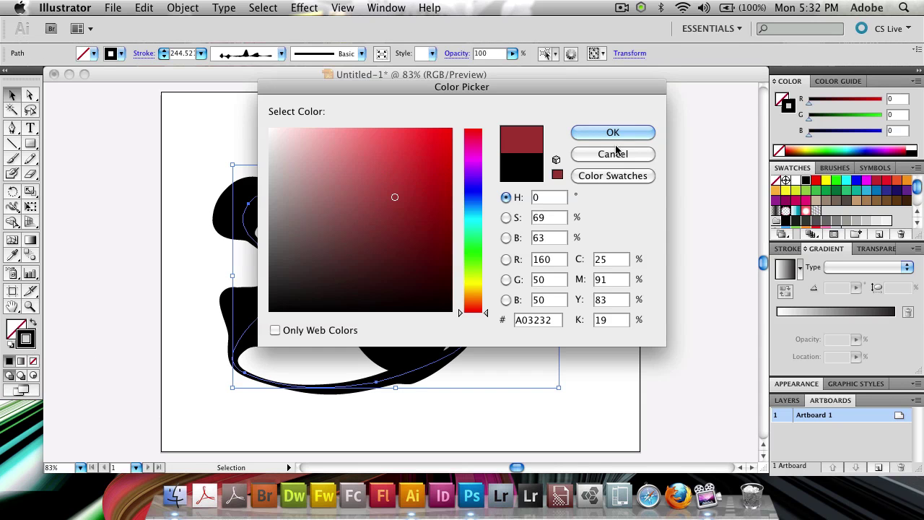
pyautogui.click(386, 198)
pyautogui.click(451, 233)
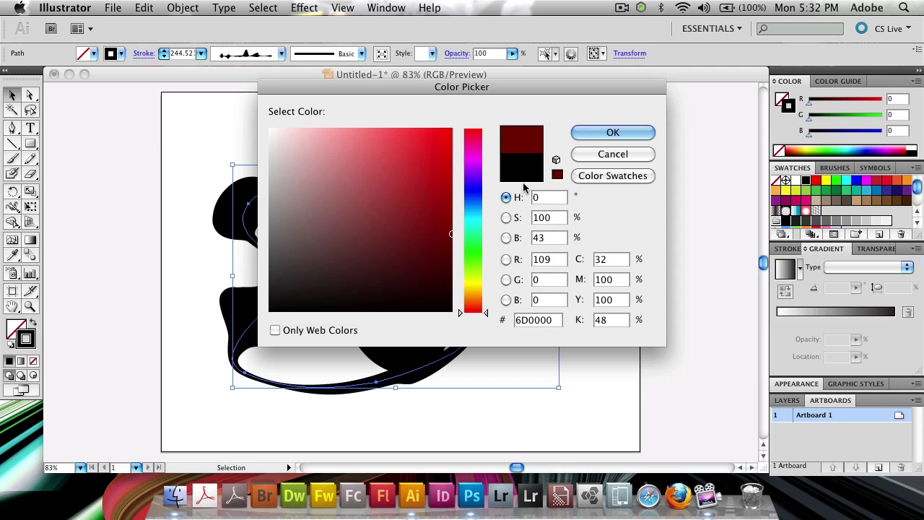
pyautogui.moveTo(466, 217); pyautogui.dragTo(472, 199)
pyautogui.click(425, 204)
pyautogui.click(442, 164)
pyautogui.click(473, 168)
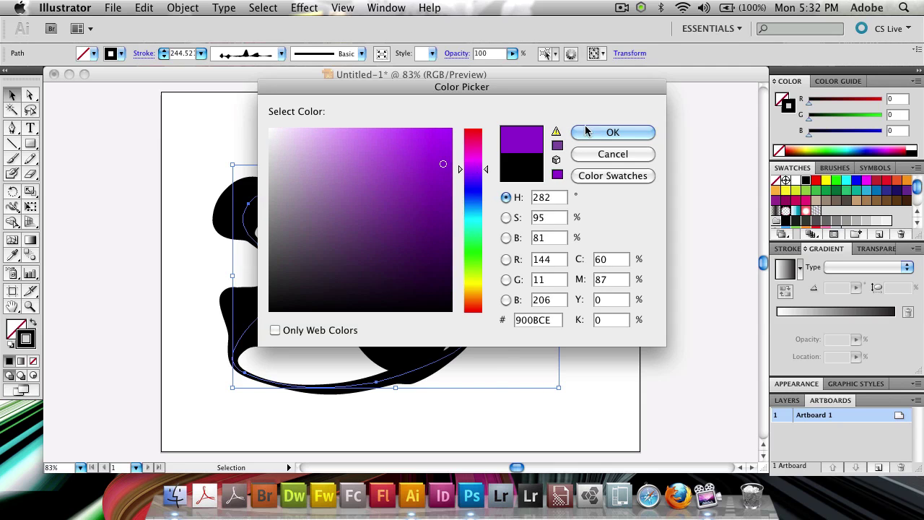
pyautogui.click(612, 133)
pyautogui.click(588, 205)
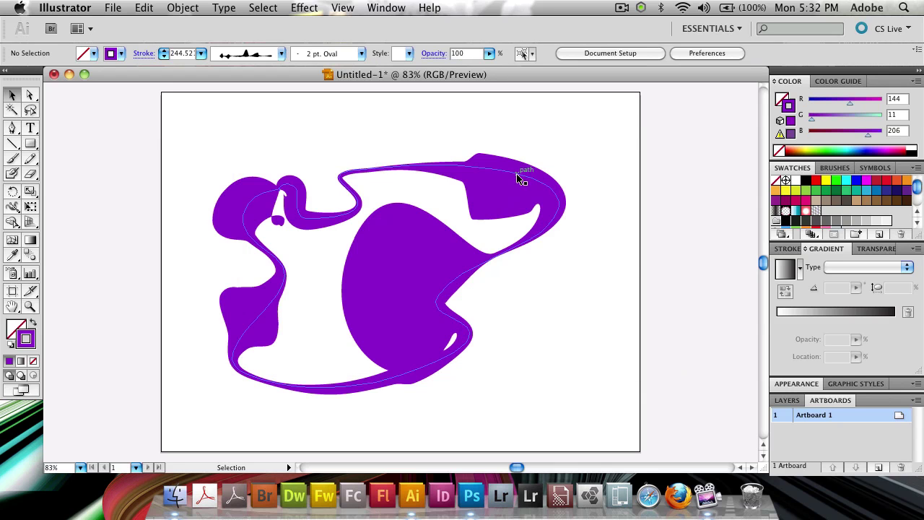